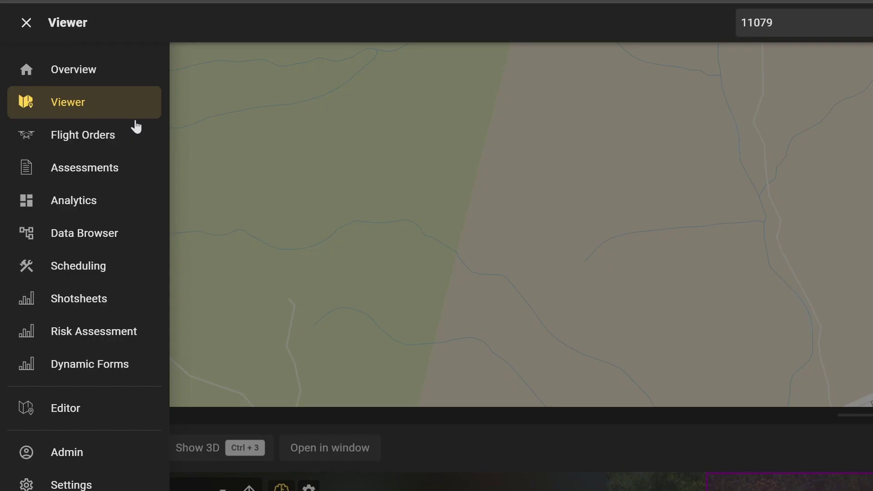
# Open the Analytics dashboard from the sidebar navigation menu
pyautogui.click(83, 201)
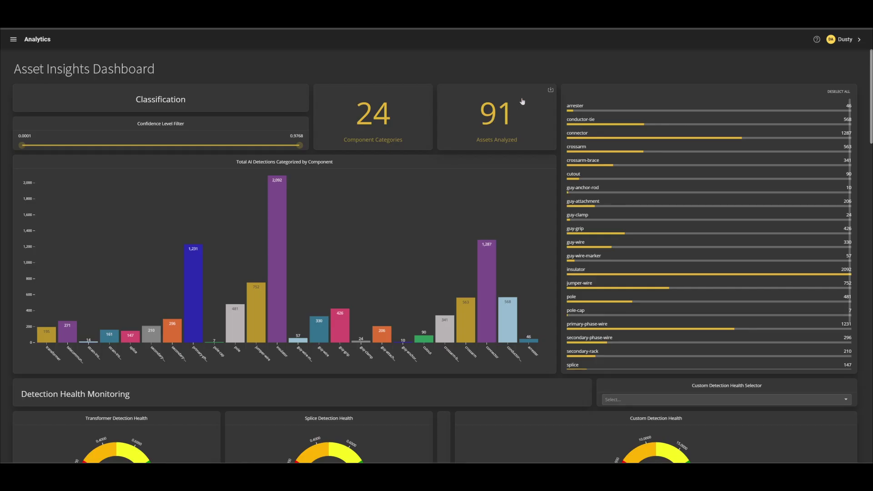
# Open the download options on the Assets Analyzed card
pyautogui.click(551, 90)
# Close the download menu, lower the maximum confidence to about 0.3461, then restore it to 0.9768
pyautogui.click(192, 119)
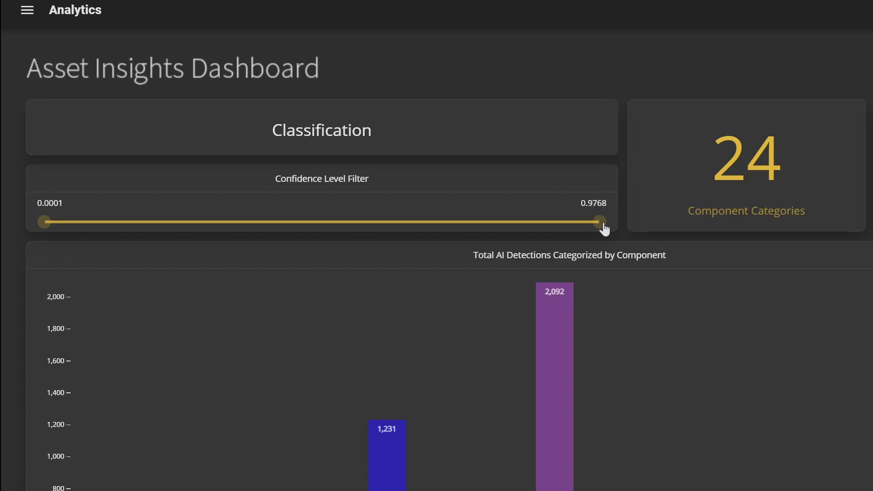
pyautogui.moveTo(300, 147); pyautogui.dragTo(227, 150)
pyautogui.moveTo(456, 232); pyautogui.dragTo(448, 231)
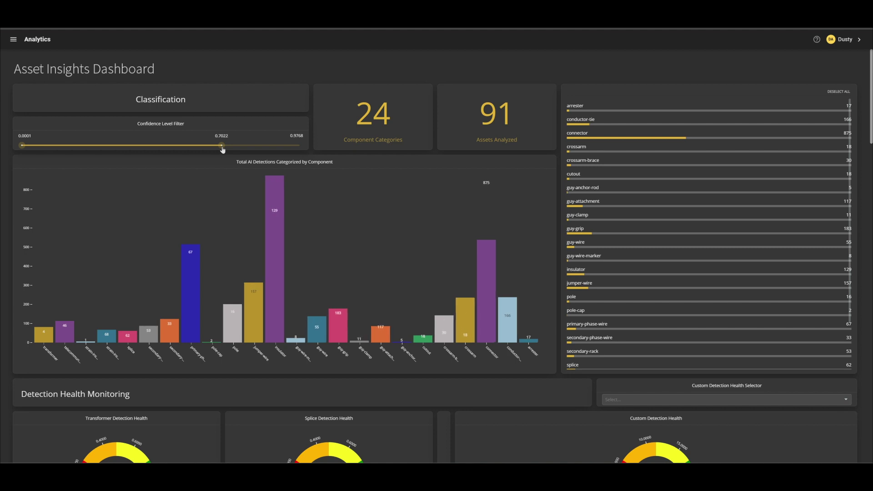
pyautogui.moveTo(223, 149); pyautogui.dragTo(122, 148)
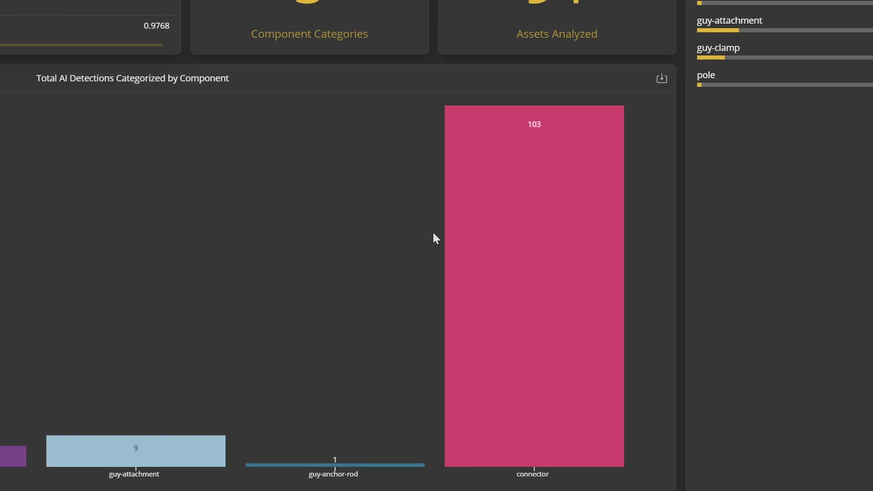
pyautogui.moveTo(518, 216)
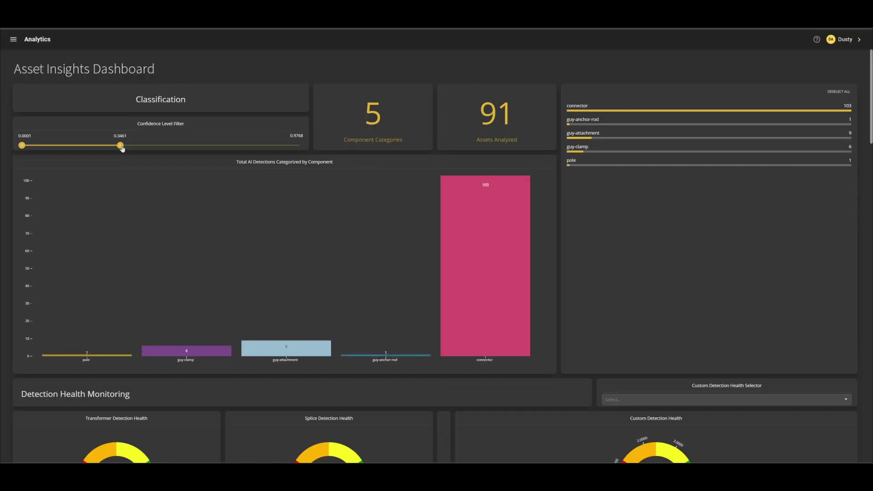
pyautogui.moveTo(122, 149); pyautogui.dragTo(300, 146)
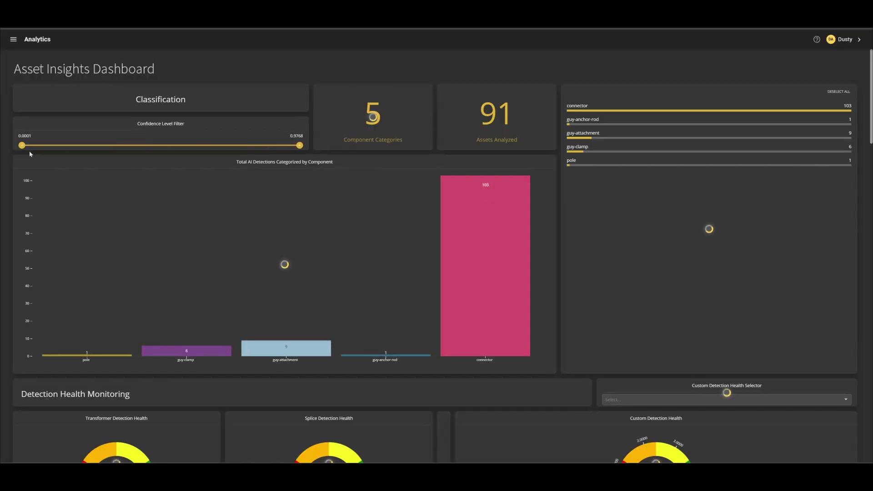
# Raise the minimum confidence to 0.5649, giving a 0.5649–0.9768 range, and scroll toward the health gauges
pyautogui.moveTo(22, 145); pyautogui.dragTo(182, 146)
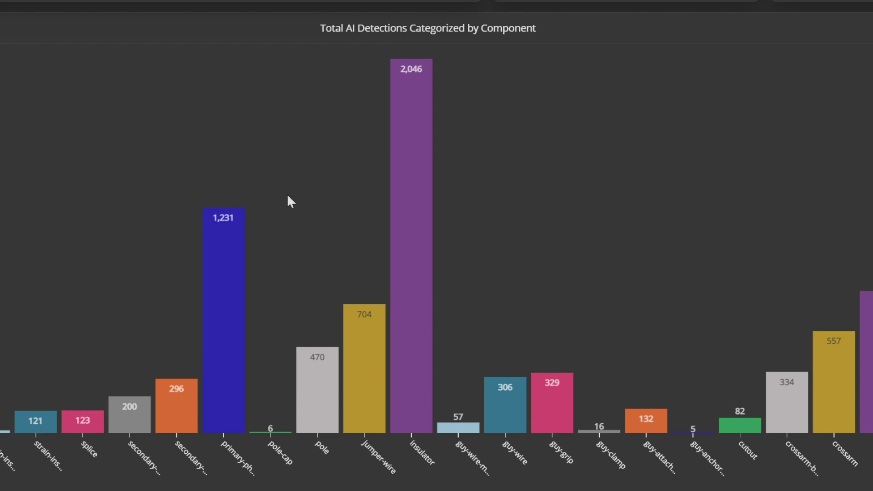
pyautogui.moveTo(423, 316)
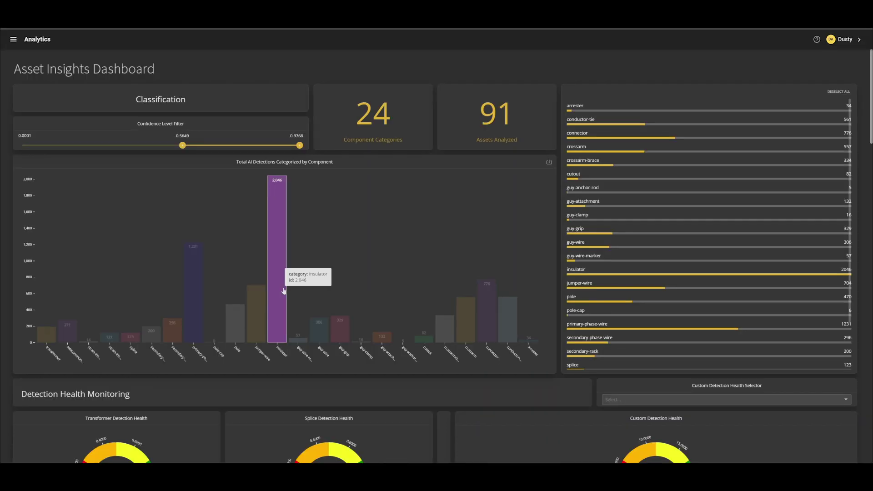
pyautogui.scroll(-5, 351, 258)
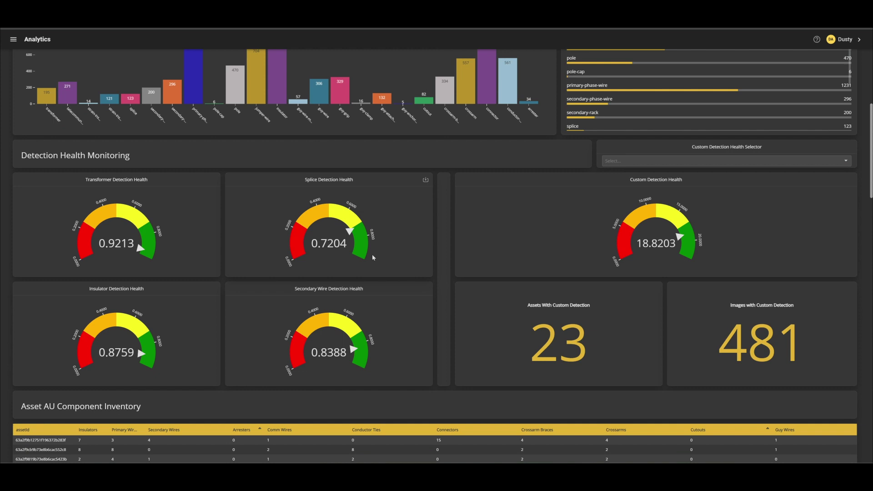
# Show custom detection health for arrester, then switch it to transformer (0.9213, 13 assets, 195 images)
pyautogui.click(702, 164)
pyautogui.click(659, 184)
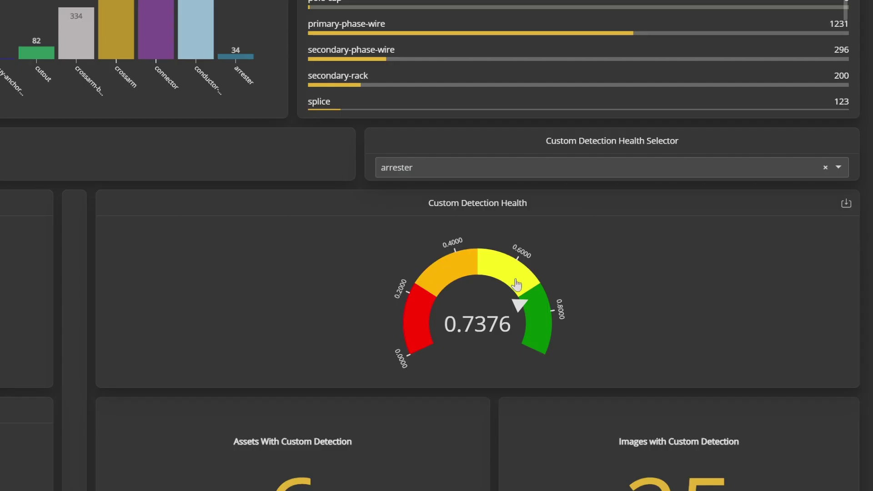
pyautogui.click(451, 172)
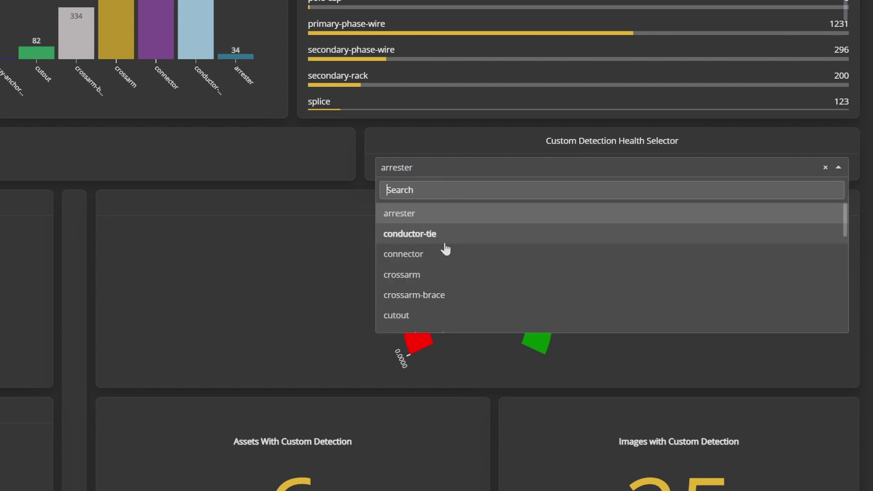
pyautogui.scroll(-3, 422, 309)
pyautogui.scroll(-3, 429, 312)
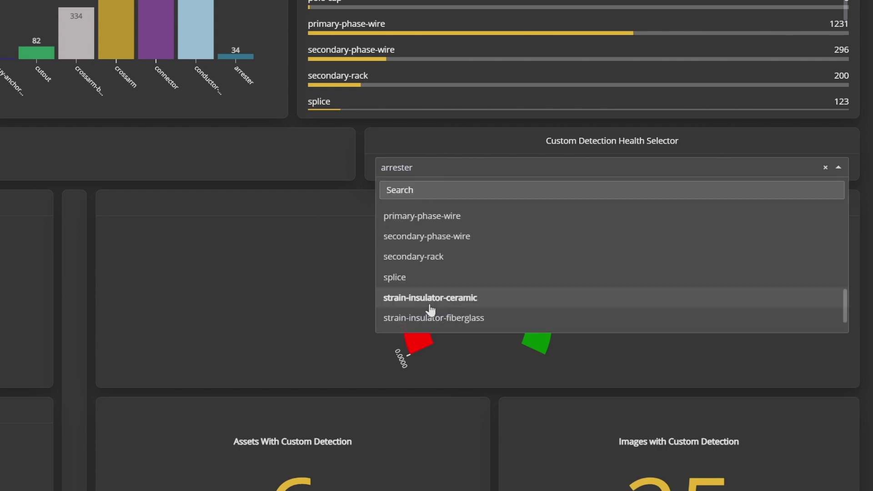
pyautogui.scroll(-3, 437, 278)
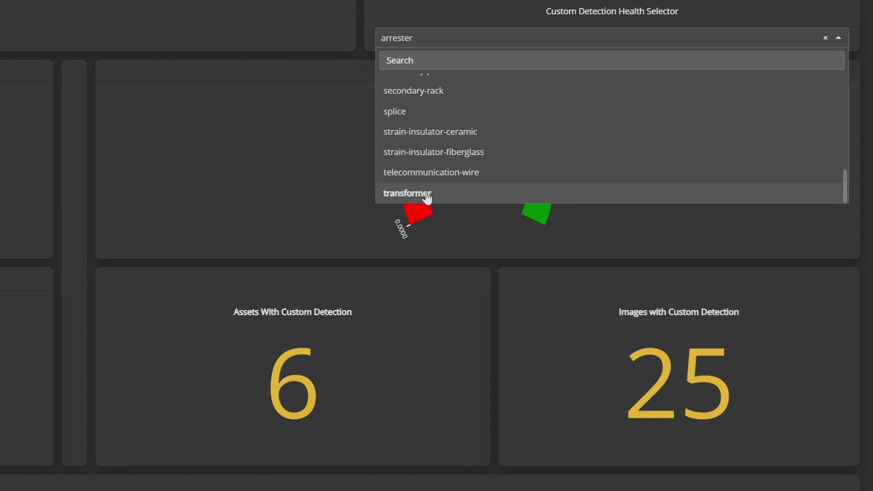
pyautogui.click(430, 196)
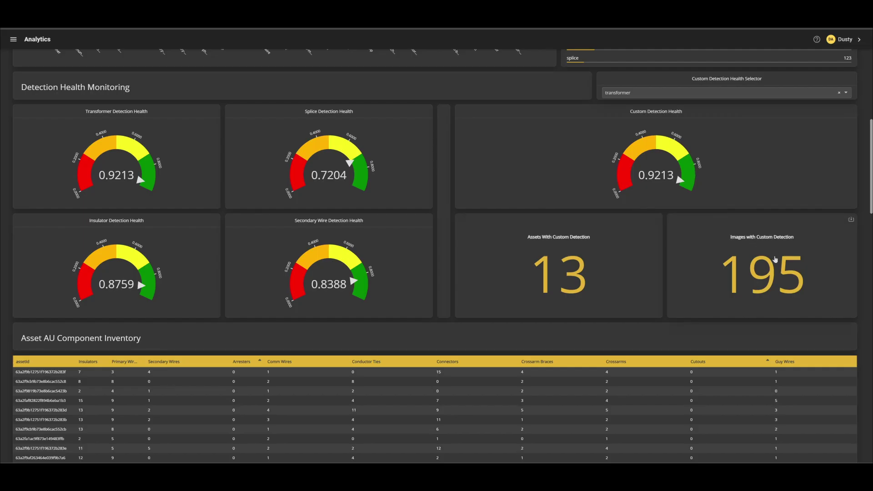
# Scroll through the Asset AU Component Inventory table down to the Unique Components Inventoried pie chart
pyautogui.scroll(-2, 773, 257)
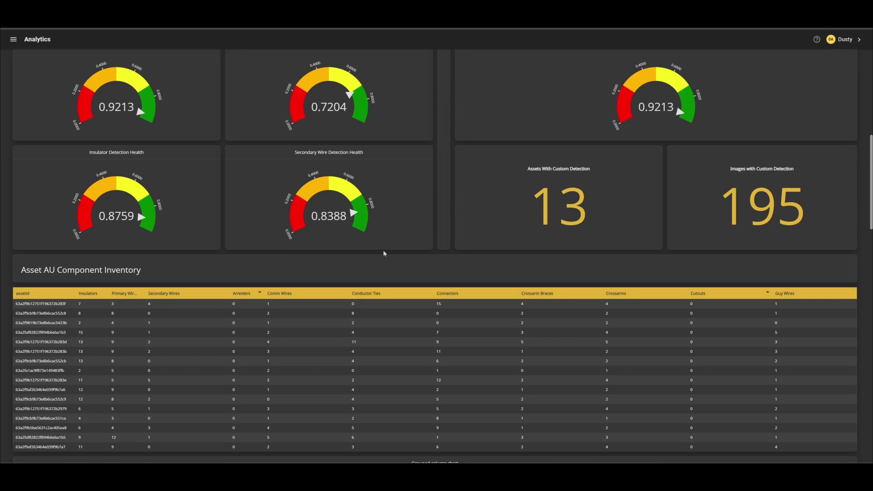
pyautogui.scroll(-3, 373, 252)
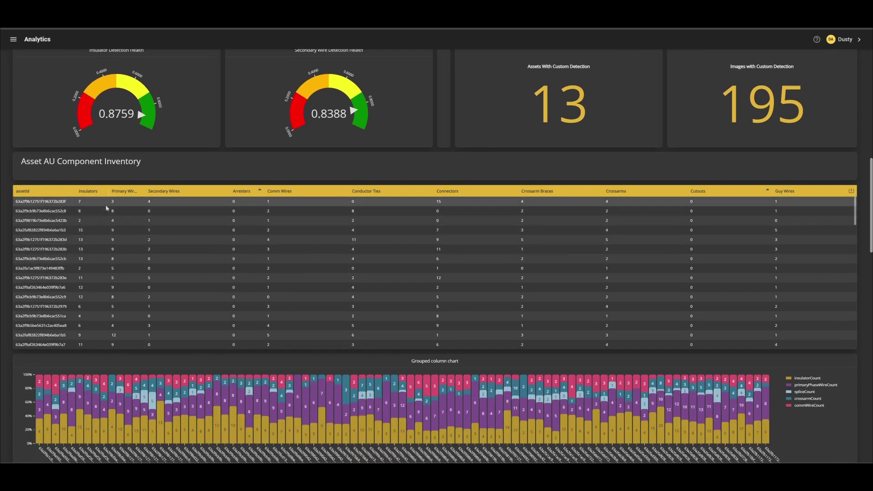
pyautogui.scroll(1, 137, 228)
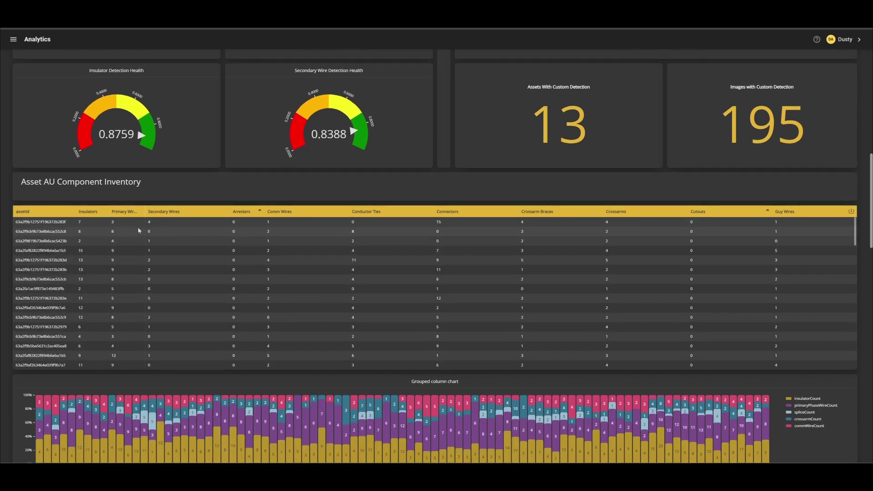
pyautogui.scroll(1, 197, 247)
pyautogui.scroll(-5, 280, 251)
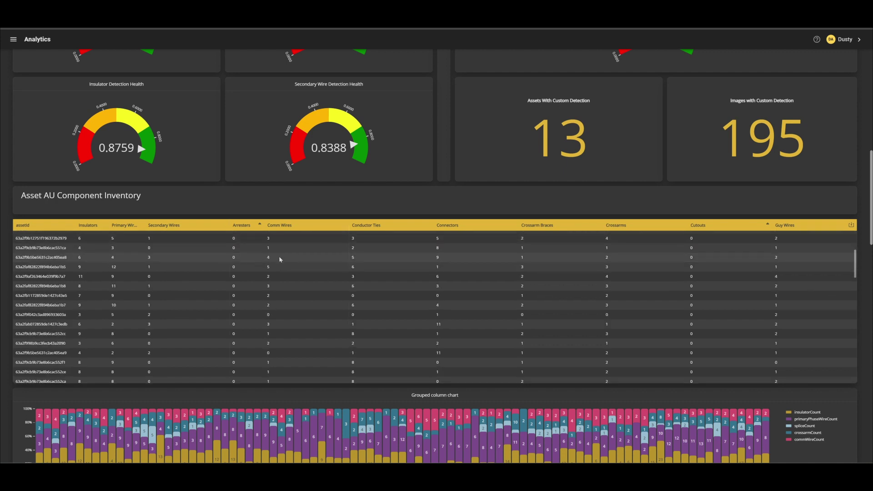
pyautogui.scroll(-3, 280, 263)
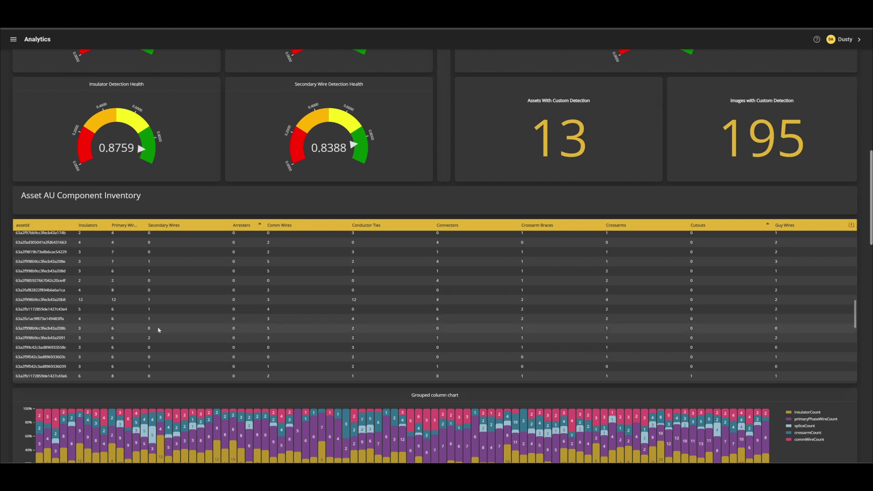
pyautogui.scroll(-10, 154, 334)
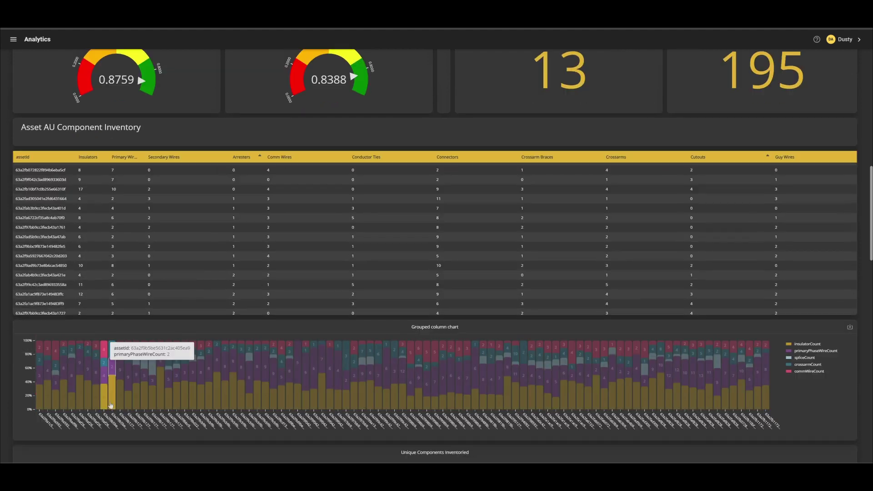
# Scroll down to Splice Tracking and filter its tables to the cutout bubble category
pyautogui.scroll(-1, 284, 307)
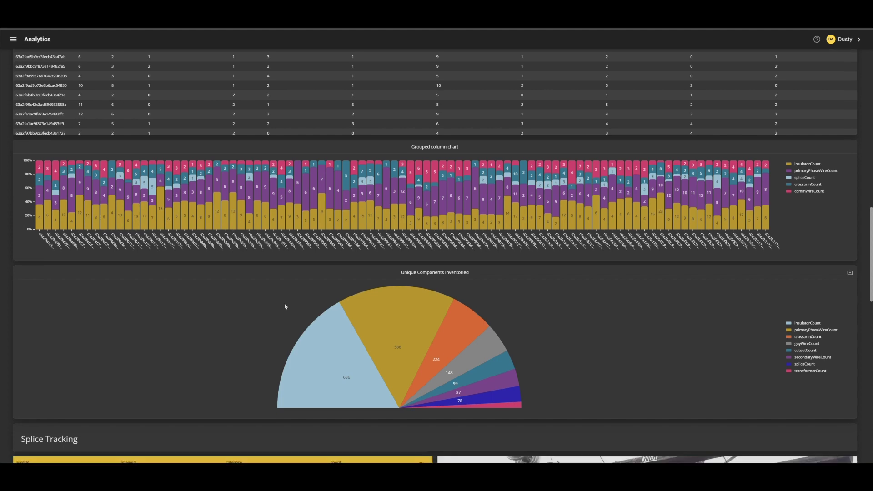
pyautogui.scroll(-2, 283, 307)
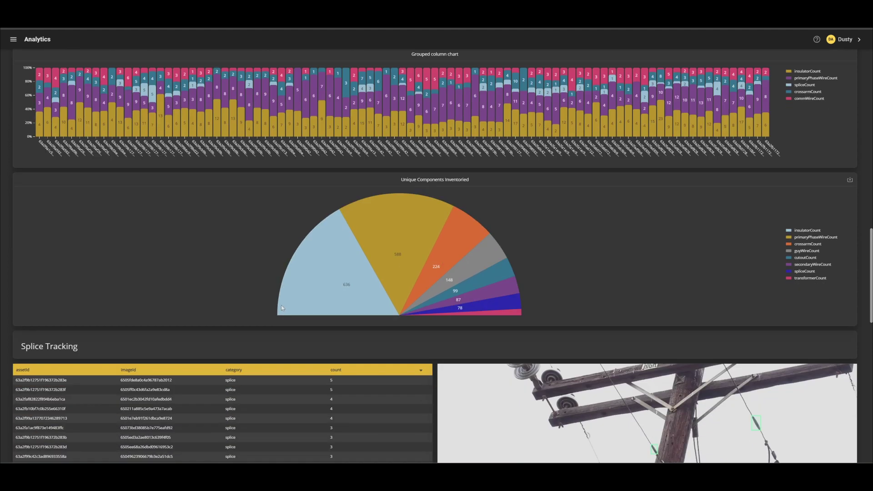
pyautogui.scroll(-5, 253, 291)
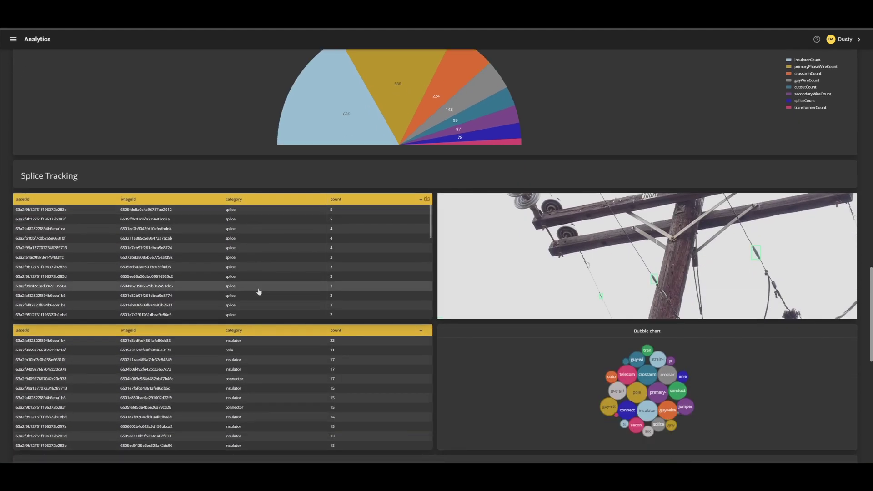
pyautogui.scroll(-6, 259, 291)
pyautogui.scroll(-2, 439, 325)
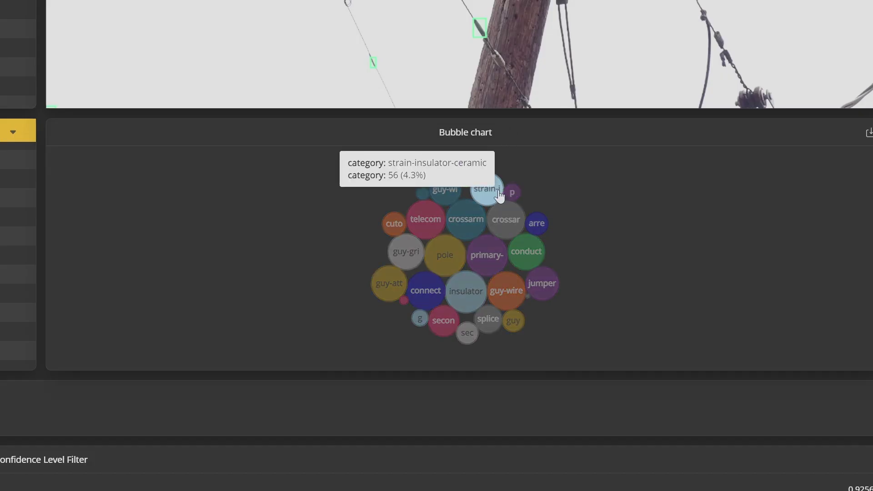
pyautogui.moveTo(653, 315)
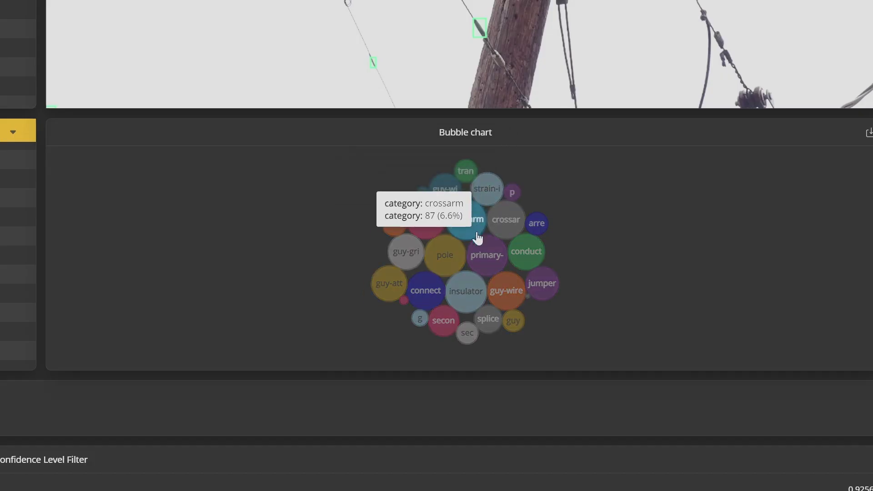
pyautogui.moveTo(464, 286)
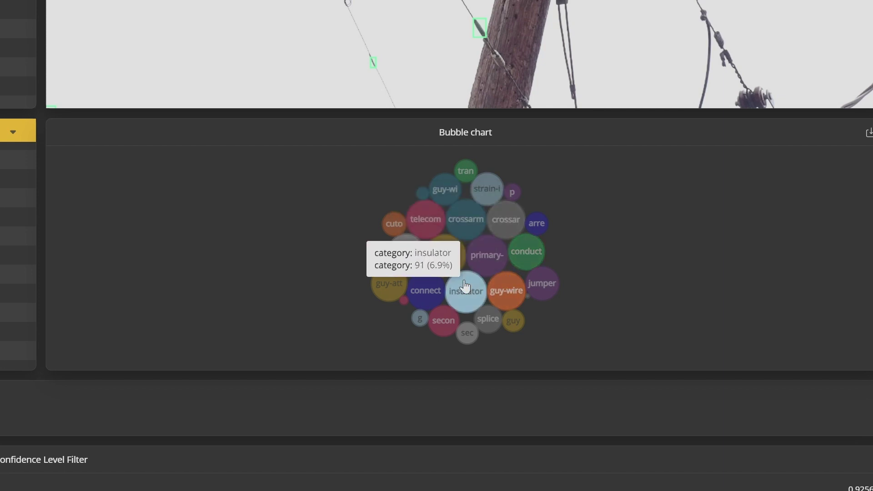
pyautogui.click(403, 227)
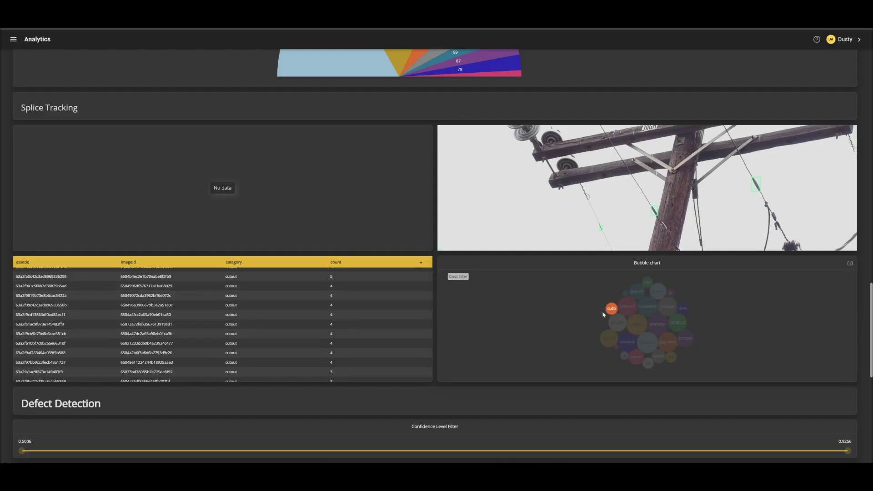
# Clear the cutout filter and filter the Splice Tracking tables to the splice category instead
pyautogui.click(612, 309)
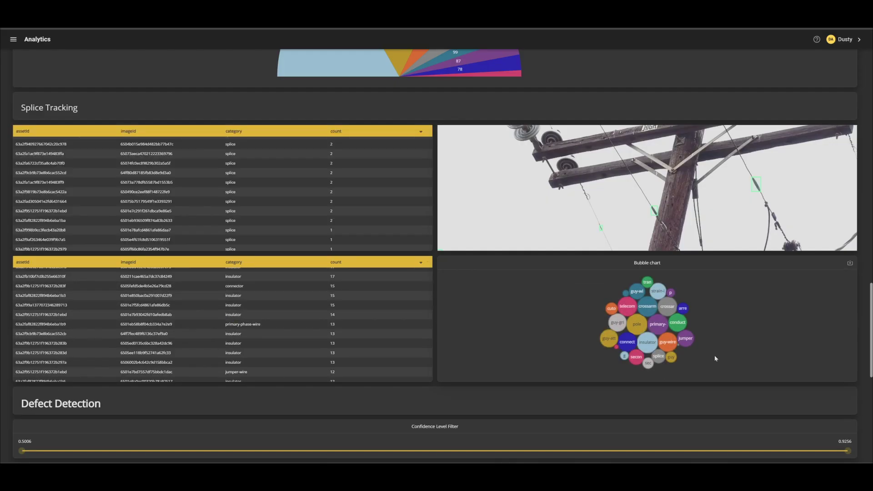
pyautogui.scroll(-2, 717, 345)
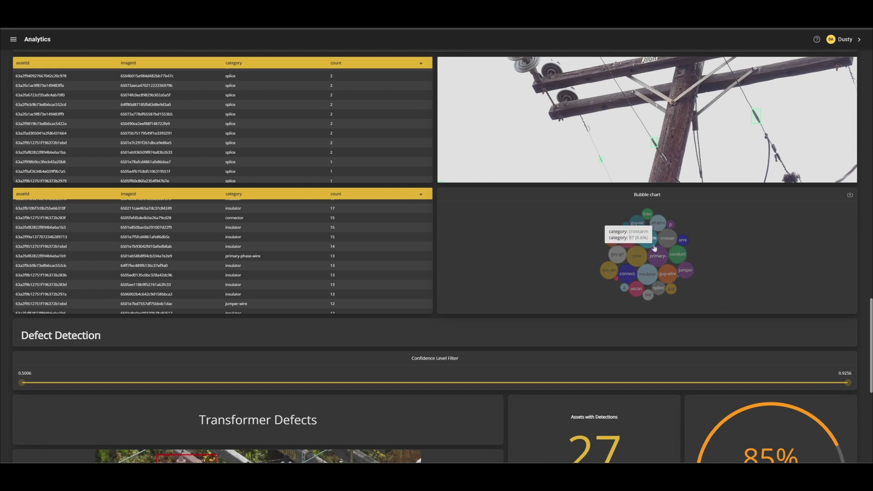
pyautogui.click(659, 289)
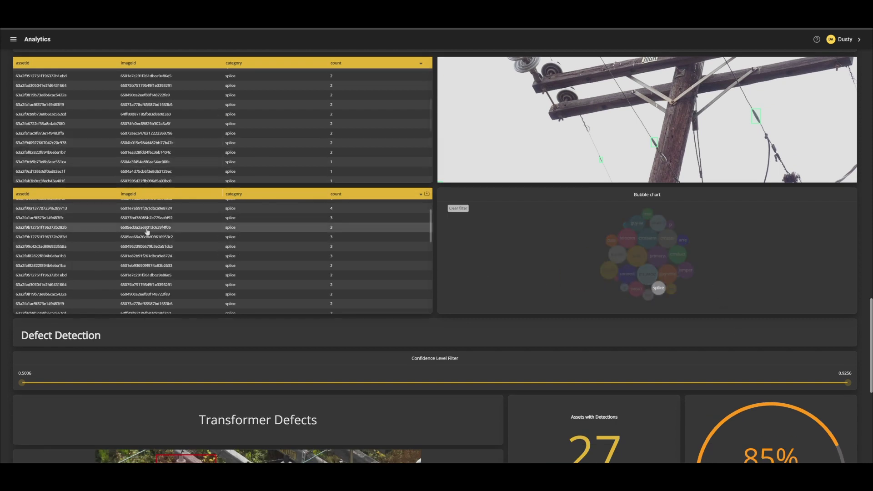
pyautogui.scroll(-5, 180, 294)
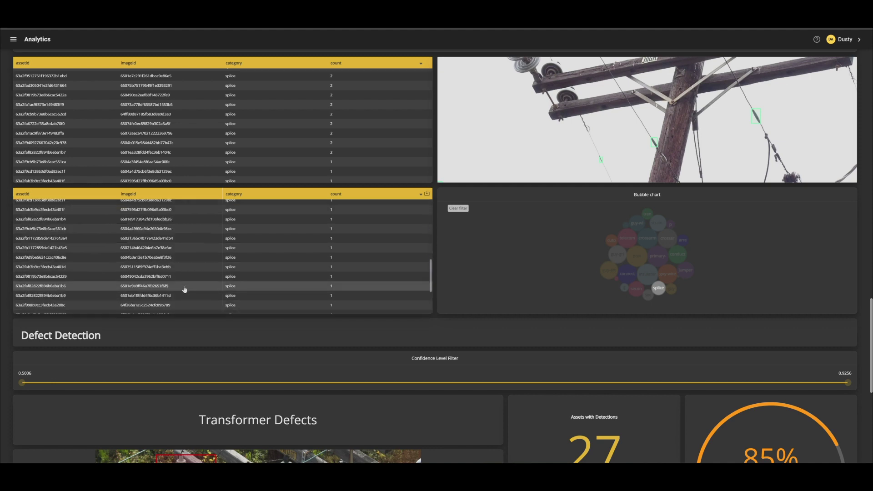
pyautogui.scroll(8, 184, 289)
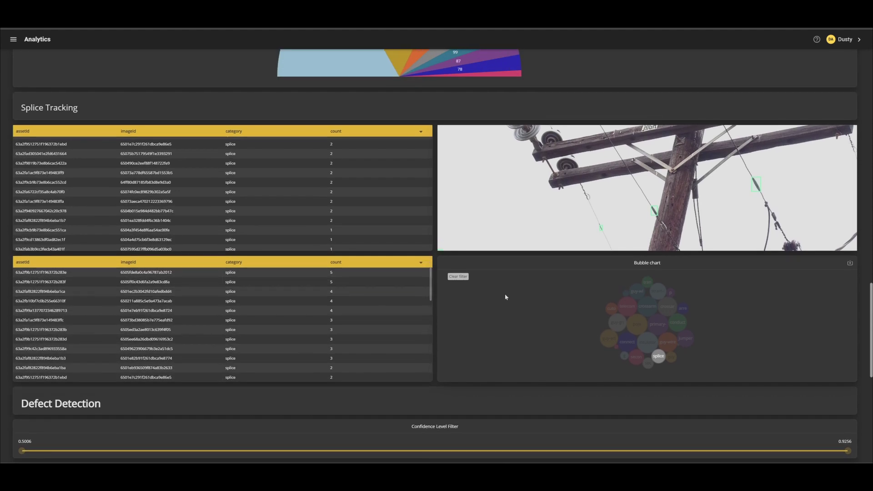
pyautogui.scroll(-8, 505, 296)
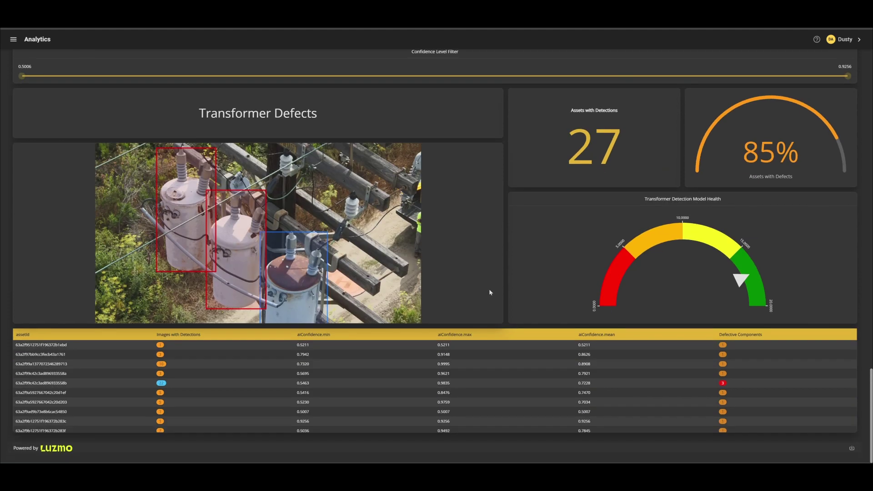